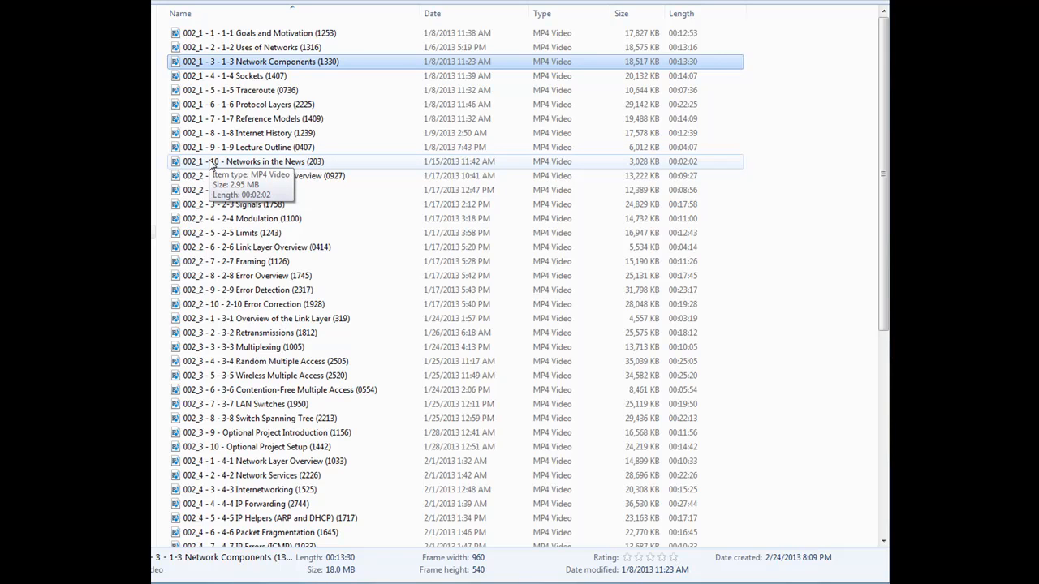
- Open all the lecture videos in the folder with Bulk Rename Utility and select every file in its list
click(211, 164)
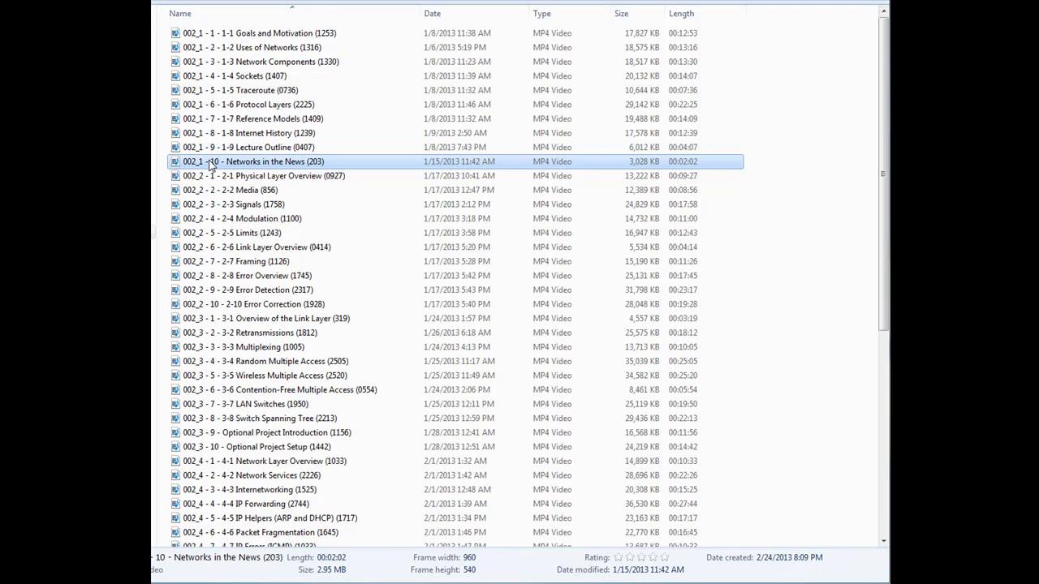
key(ctrl+a)
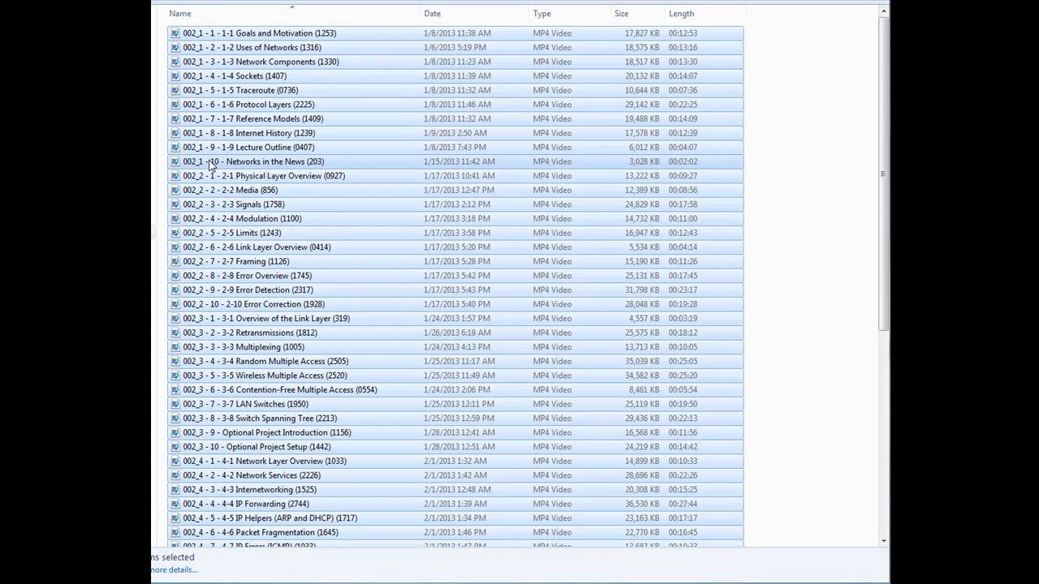
right_click(220, 151)
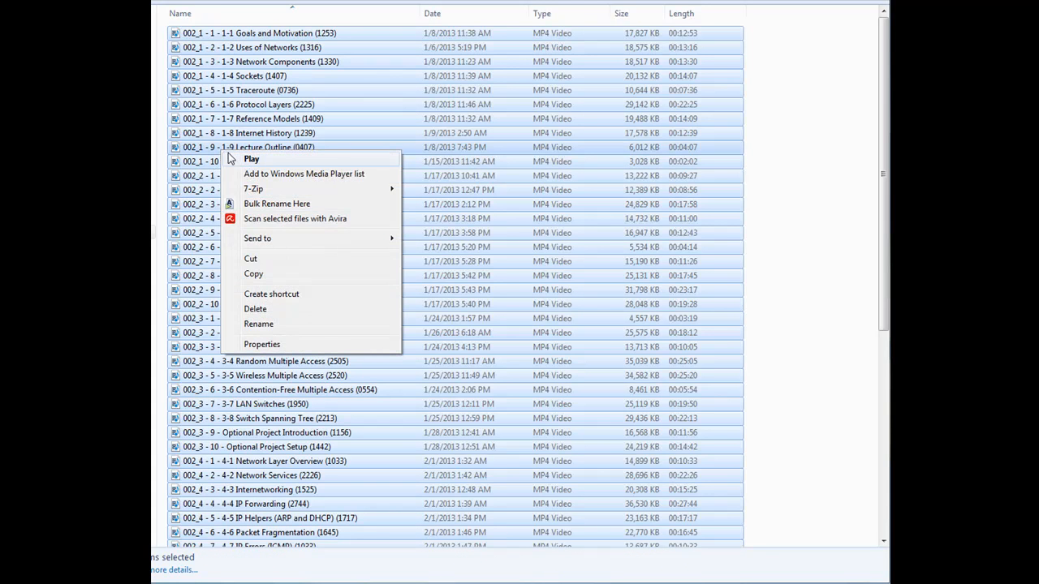
click(275, 205)
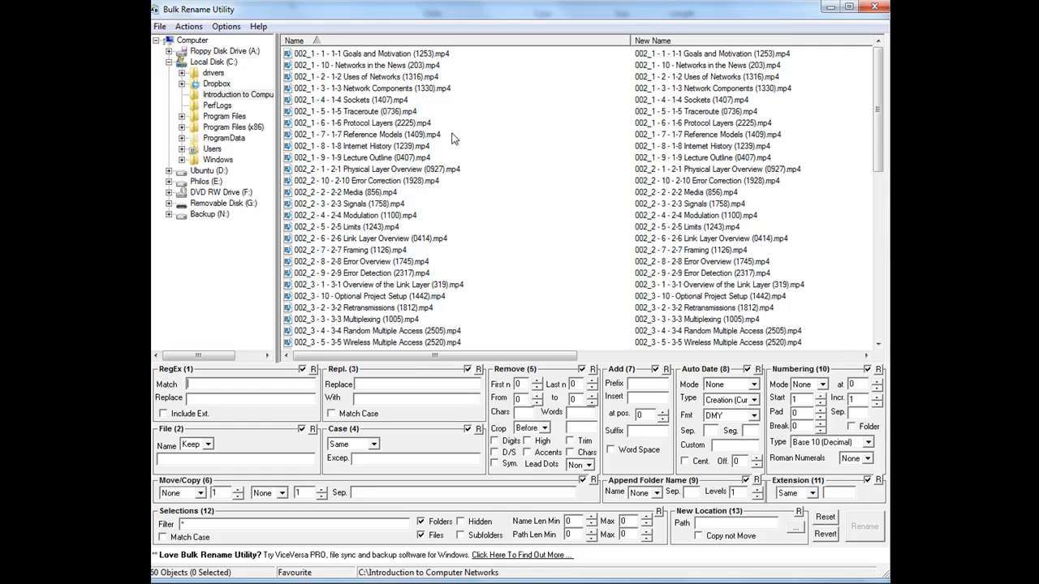
click(397, 136)
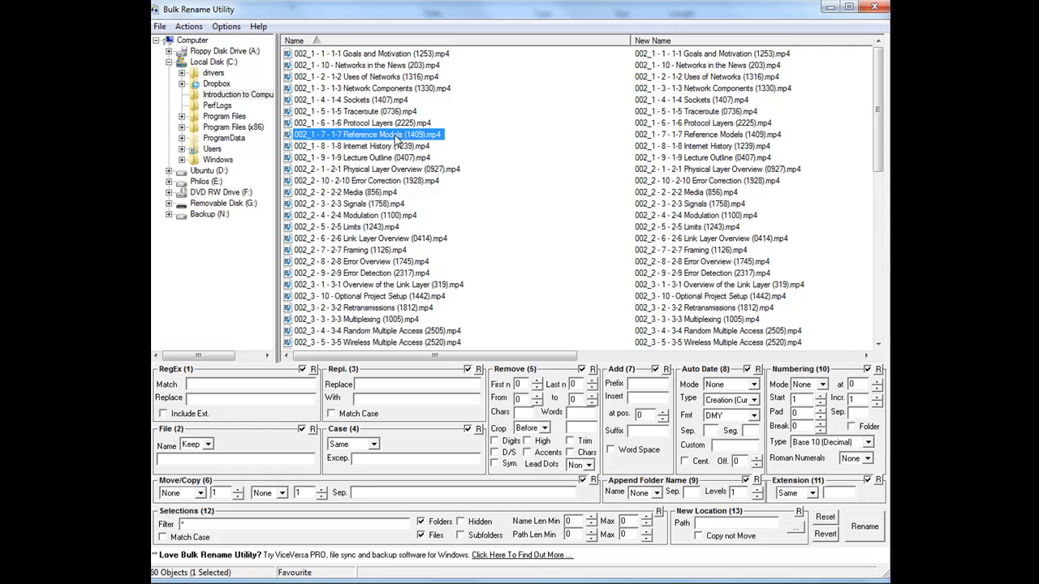
key(ctrl+a)
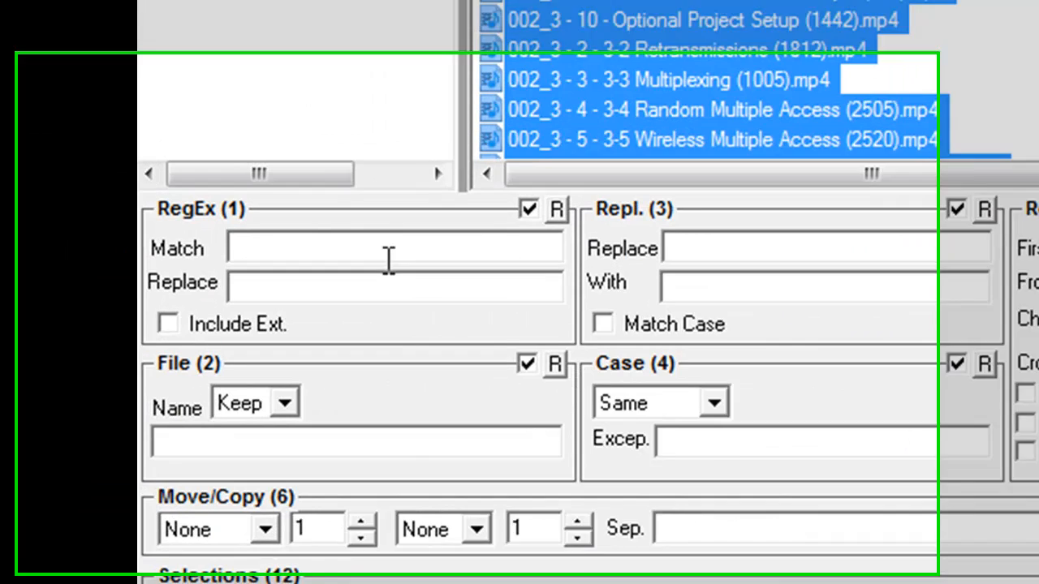
- Set the RegEx match to ^\d{3}_(.*) and its replacement to \1 to strip the three-digit prefix and underscore
click(239, 387)
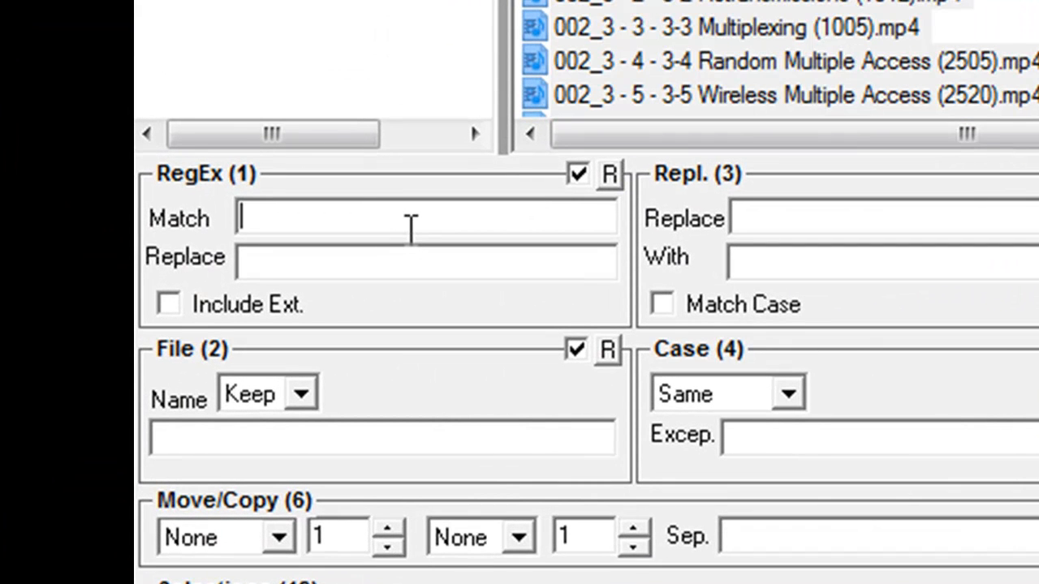
text(^\d)
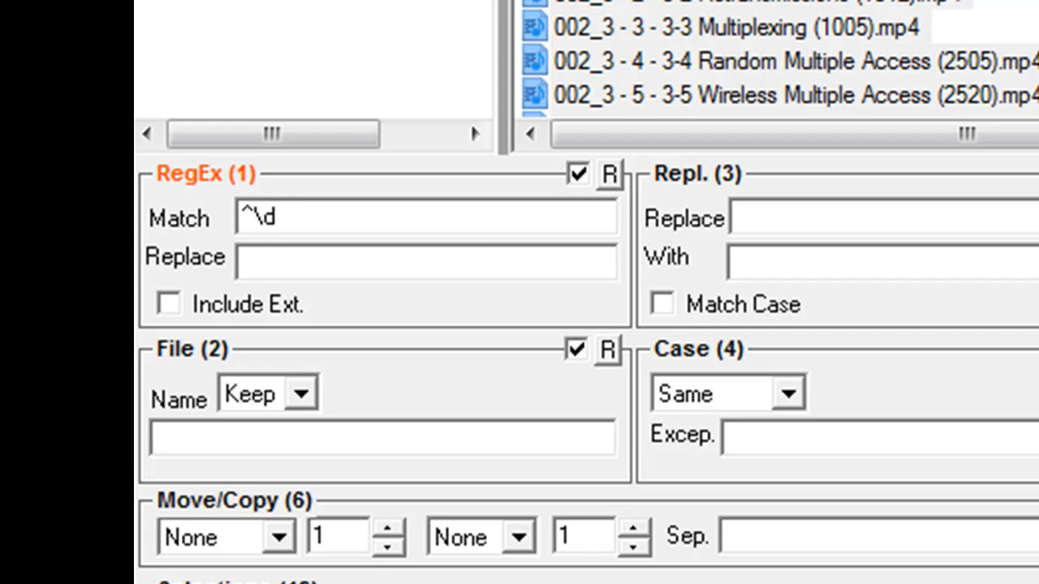
text({3})
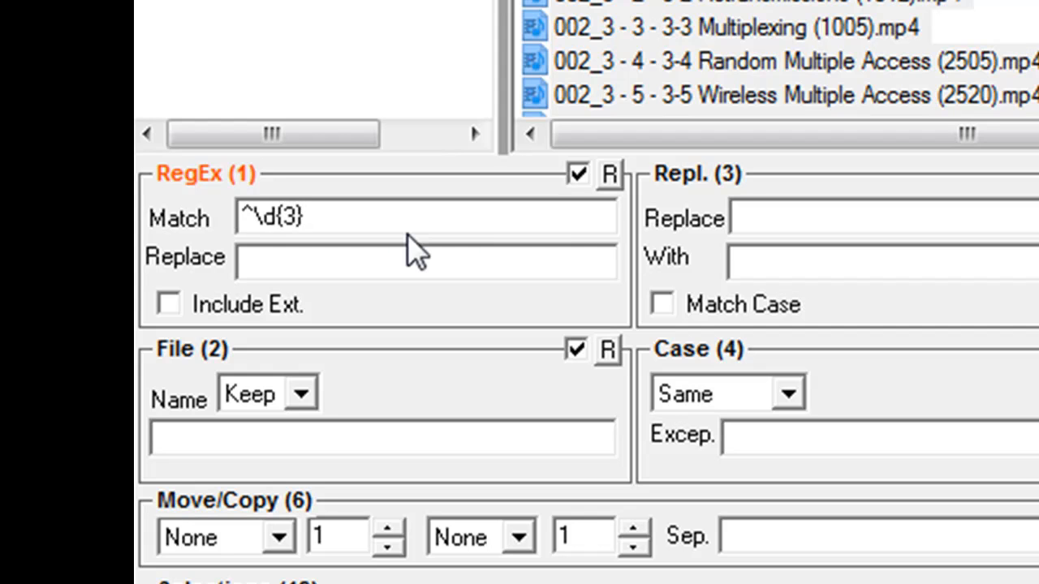
text(_.)
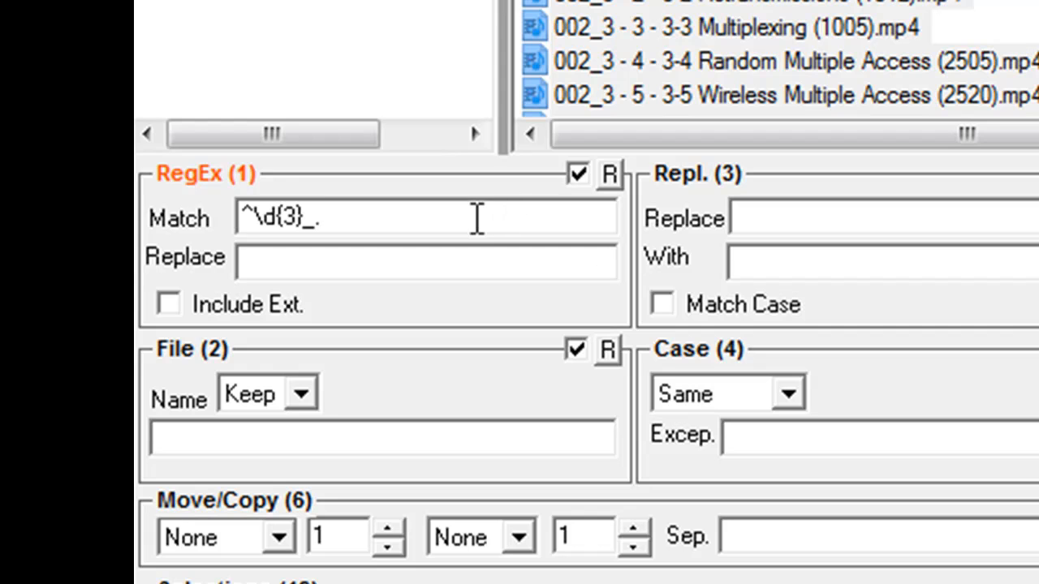
key(BackSpace)
text((.*)
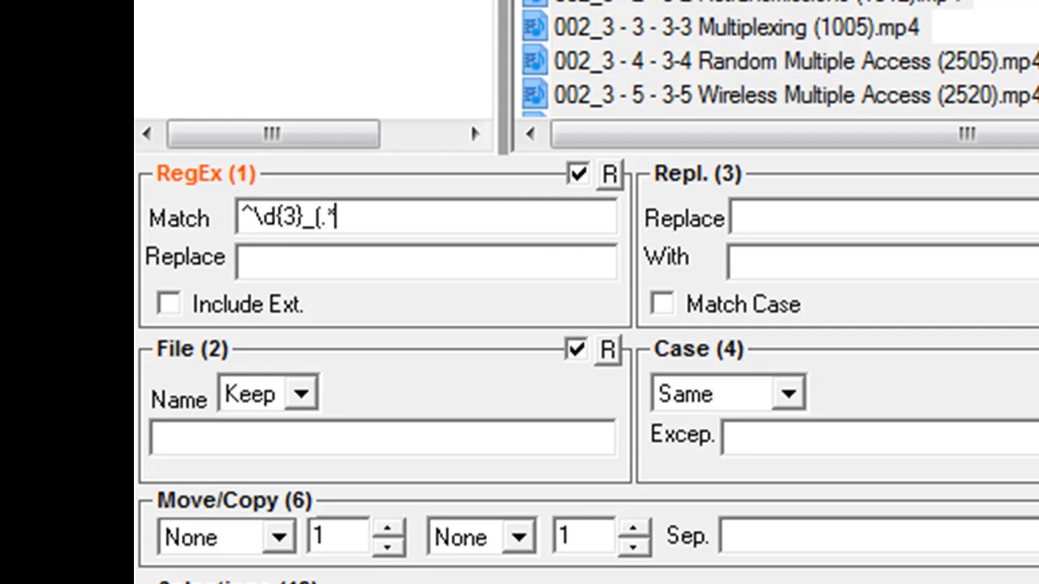
text())
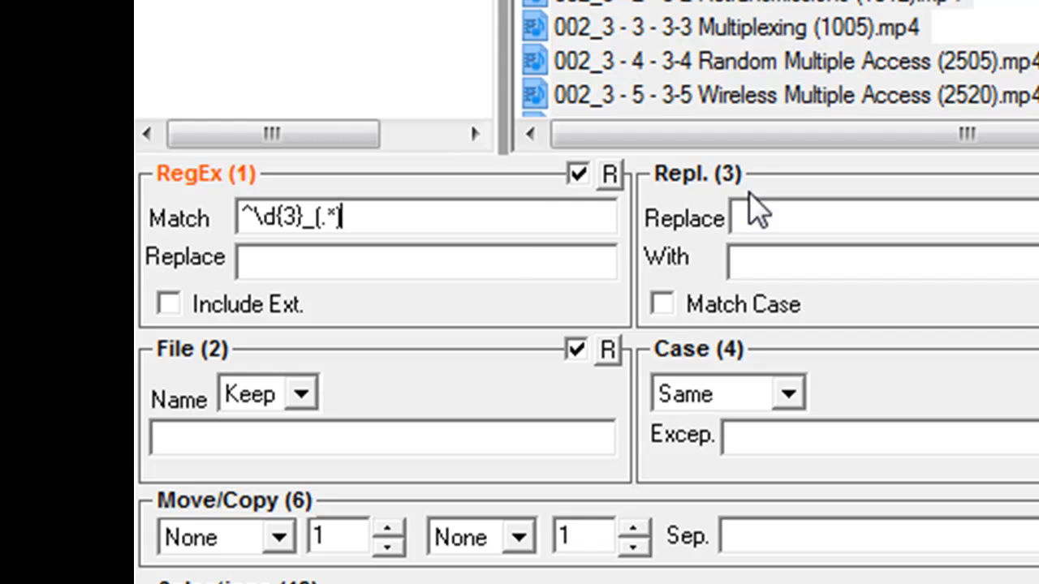
click(515, 262)
text(\1)
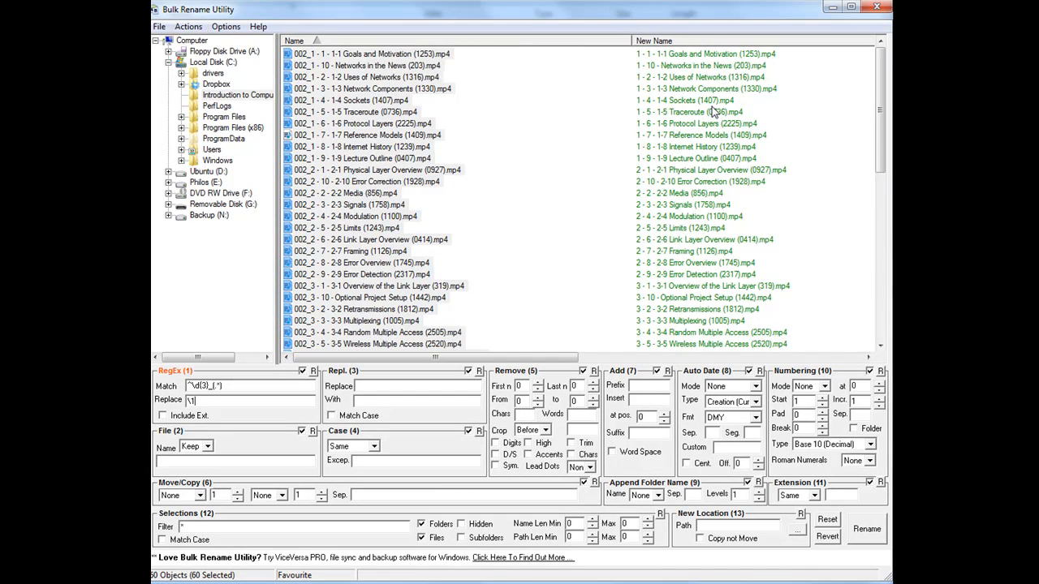
mouse_move(874, 137)
mouse_down()
mouse_move(873, 287)
mouse_move(861, 317)
mouse_move(865, 142)
mouse_up()
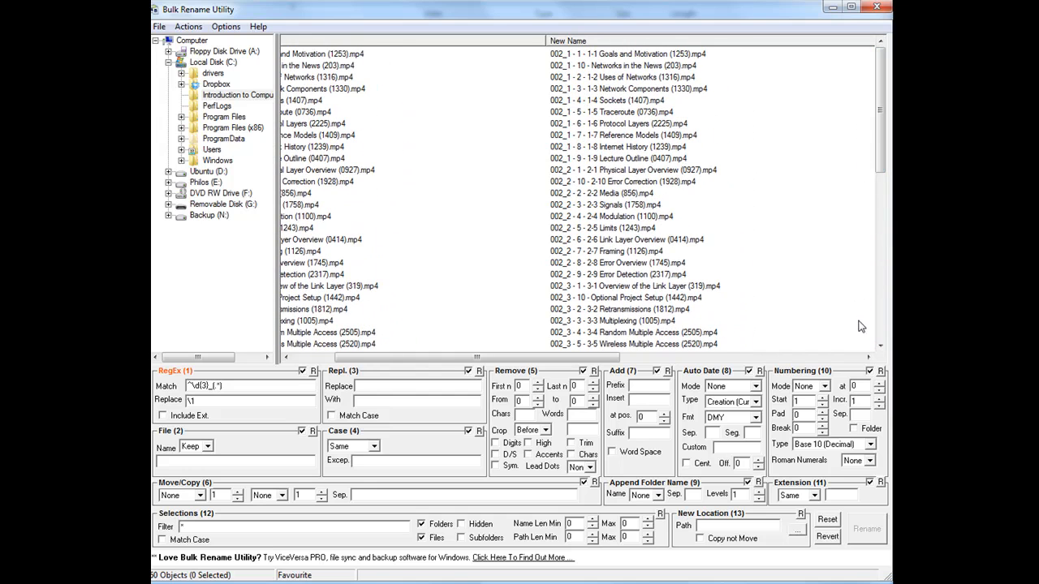
drag(495, 357, 458, 365)
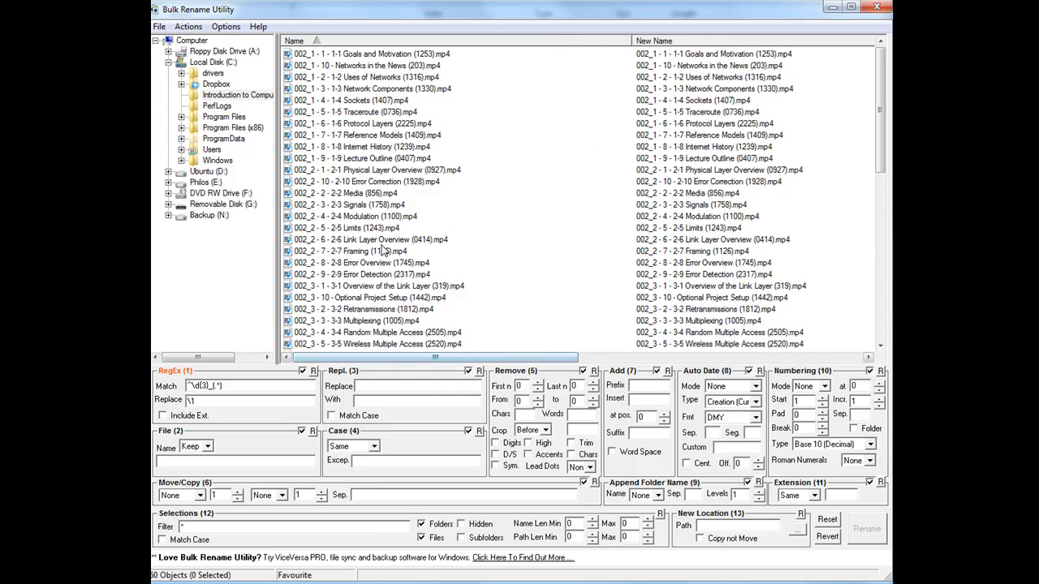
click(382, 242)
key(ctrl+a)
drag(888, 142, 886, 102)
click(824, 154)
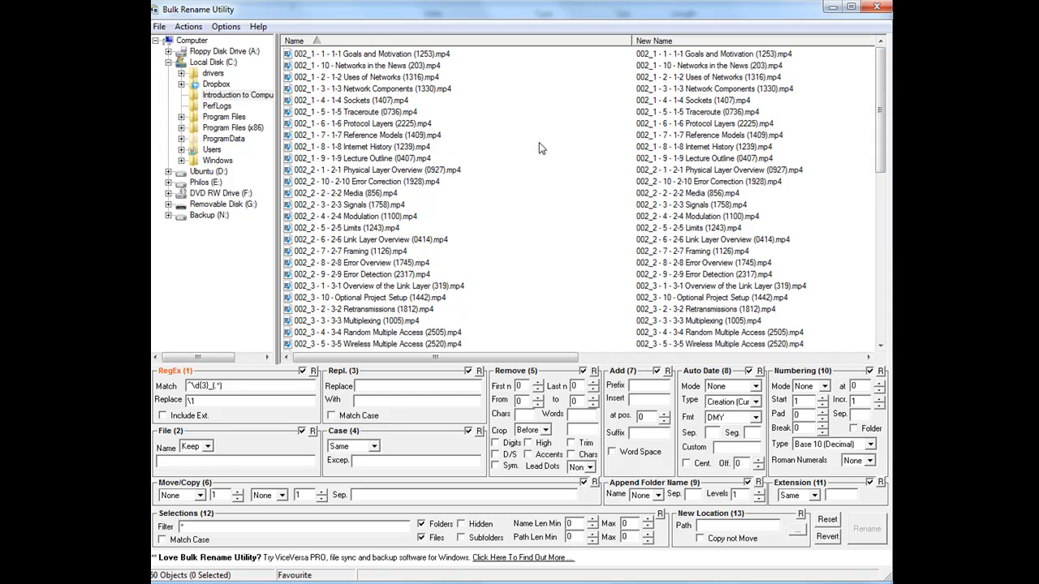
- Select all the listed files, check the previewed names, and rename them without the 002_ prefix
click(393, 125)
key(ctrl+a)
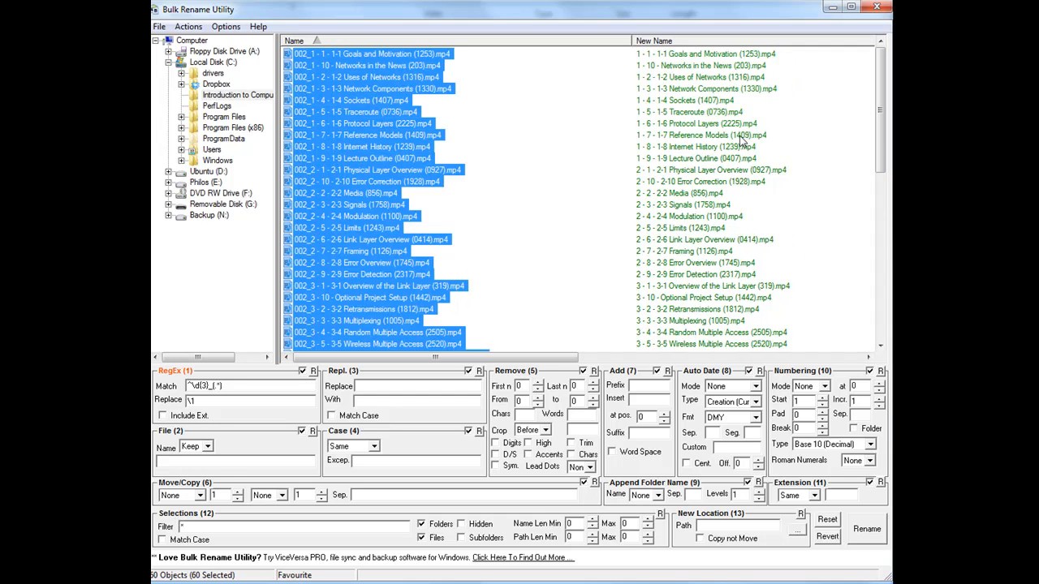
drag(873, 134, 865, 231)
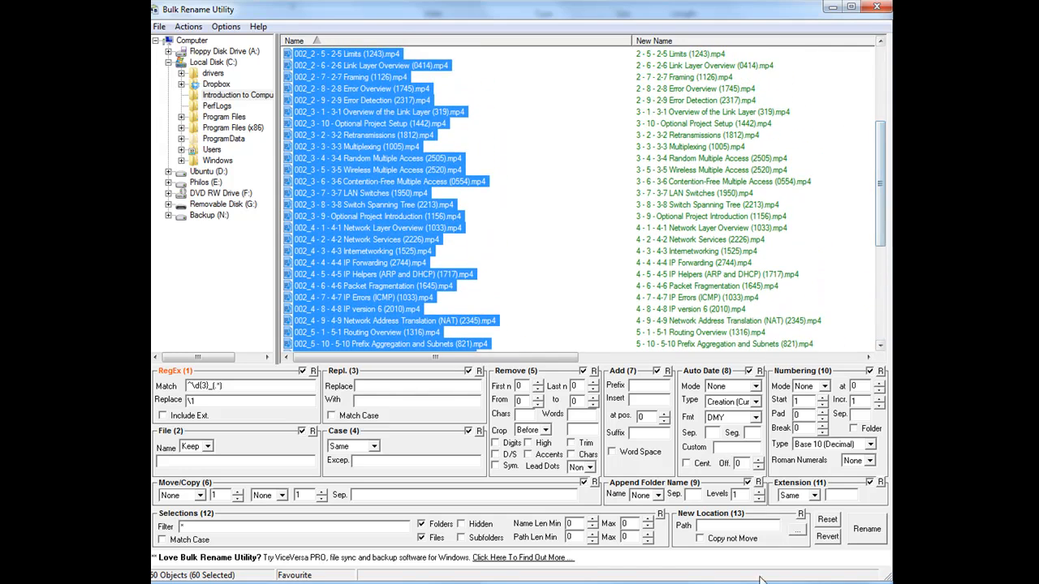
click(860, 531)
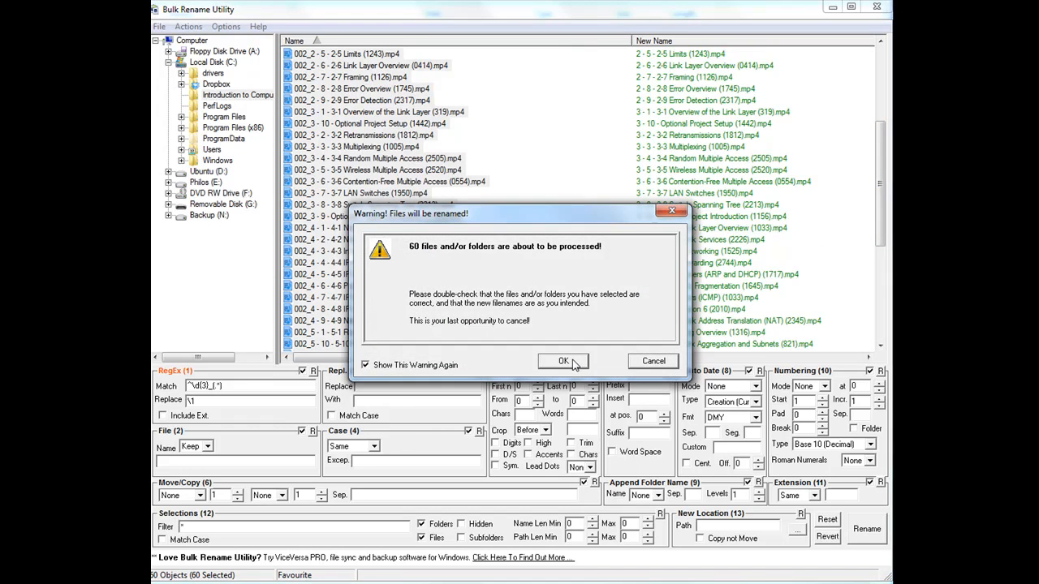
click(574, 363)
click(568, 362)
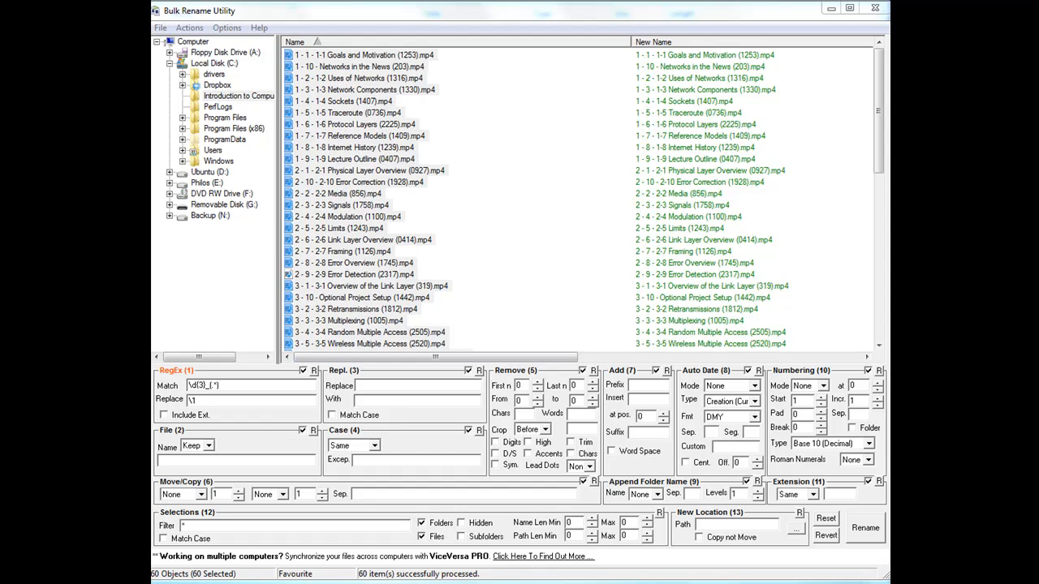
- Set the RegEx match to (\d{1} - )(\d{1}) - (.*) and its replacement to \10\2 - \3 to zero-pad single-digit lecture numbers
drag(237, 385, 184, 385)
key(Tab)
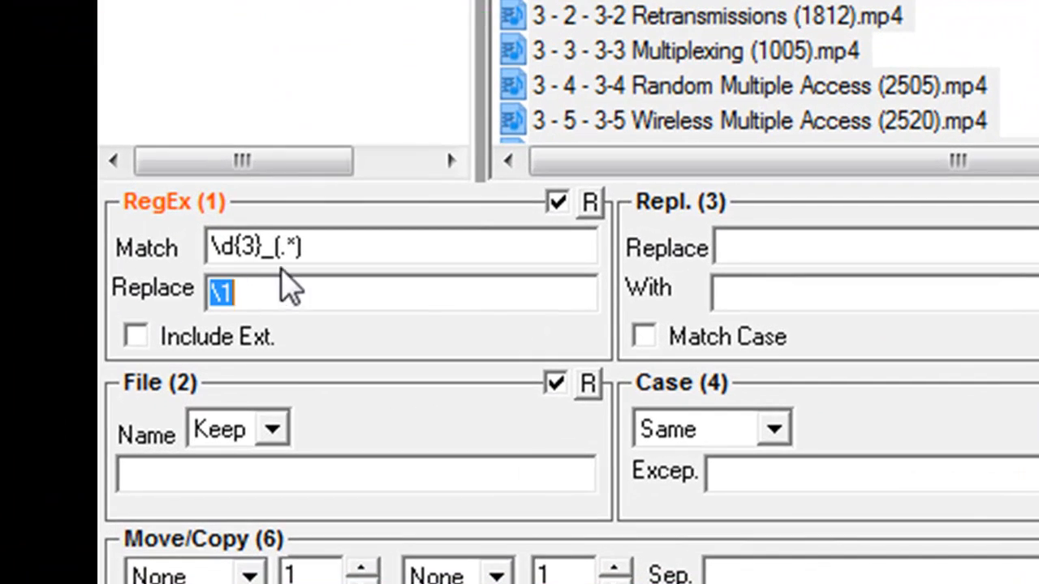
drag(454, 242, 103, 248)
text((\d{1} - )(\d{1}) - (.*))
key(Tab)
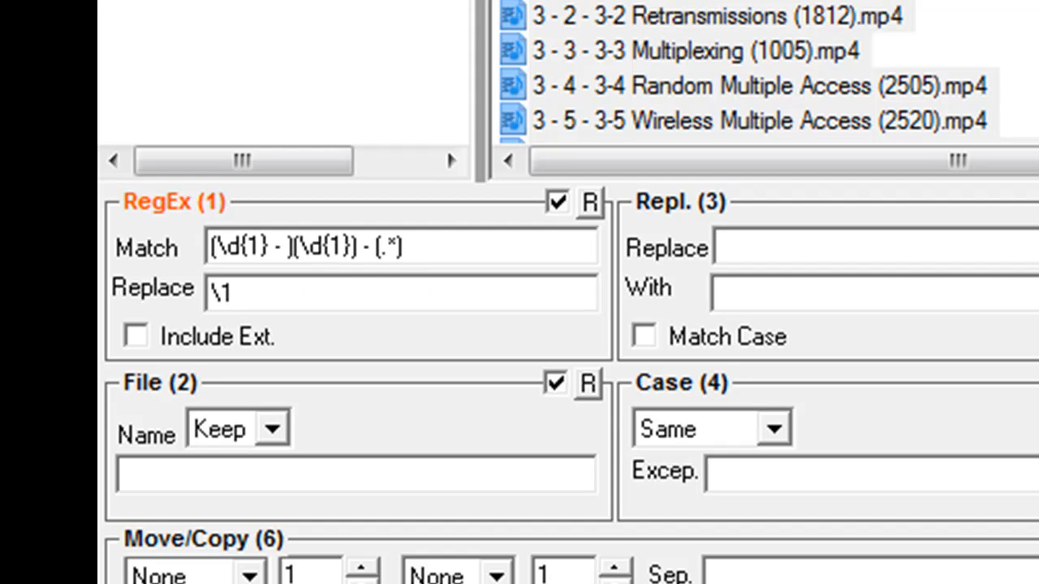
double_click(283, 292)
text(\10\2 - \3)
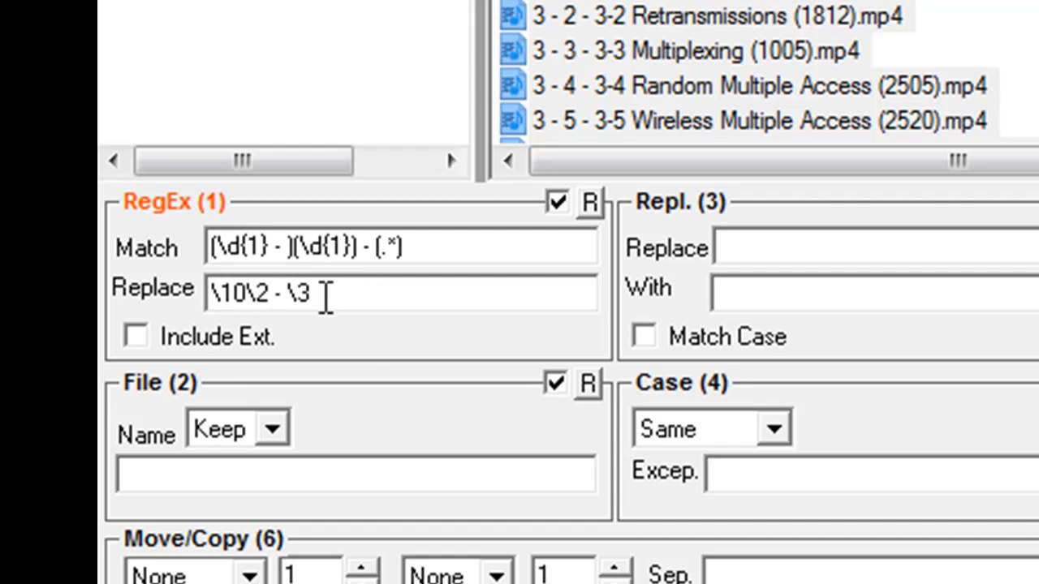
mouse_move(234, 294)
mouse_down()
mouse_move(211, 294)
mouse_move(271, 301)
mouse_move(249, 297)
mouse_up()
click(238, 293)
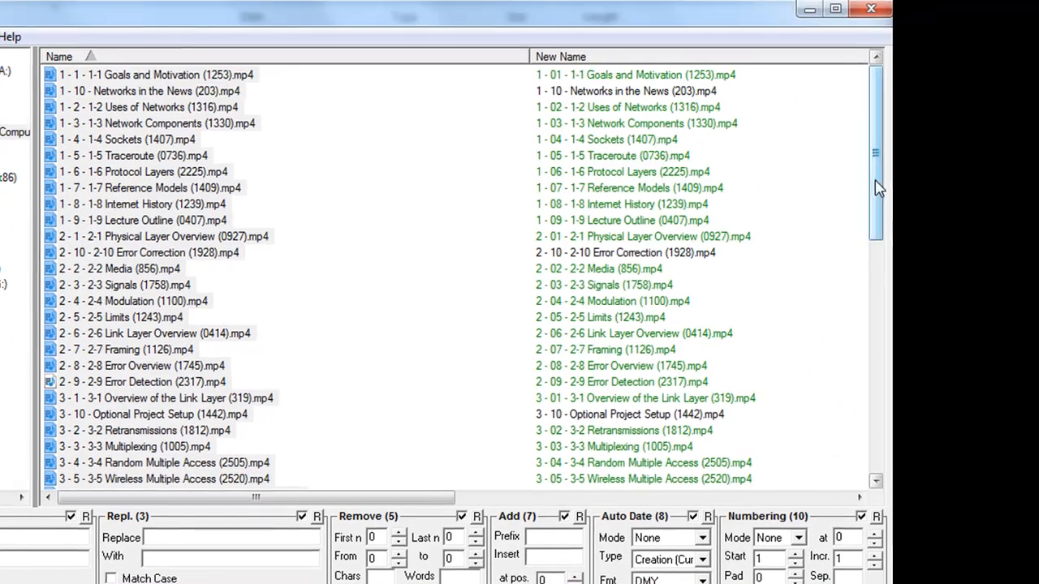
- Review the previewed names through the end of the list and rename the files with zero-padded lecture numbers
mouse_move(873, 180)
mouse_down()
mouse_move(870, 194)
mouse_move(870, 163)
mouse_up()
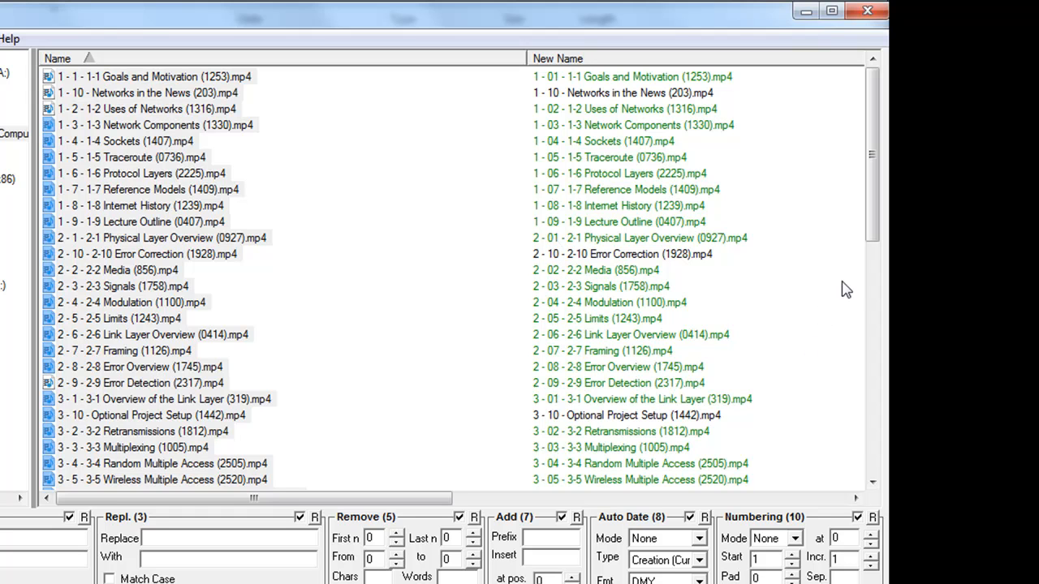
drag(872, 232, 854, 425)
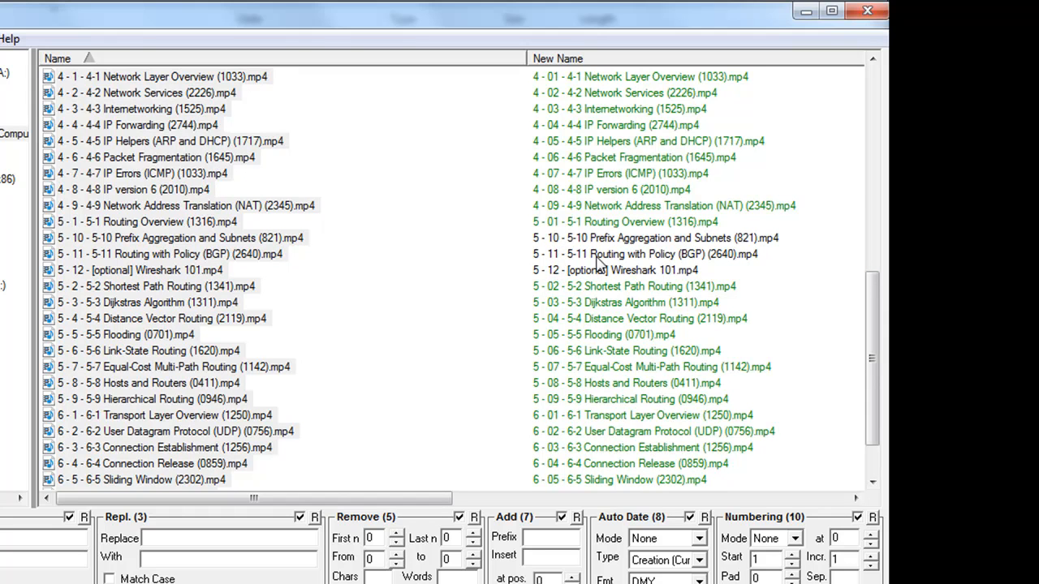
drag(874, 341, 873, 370)
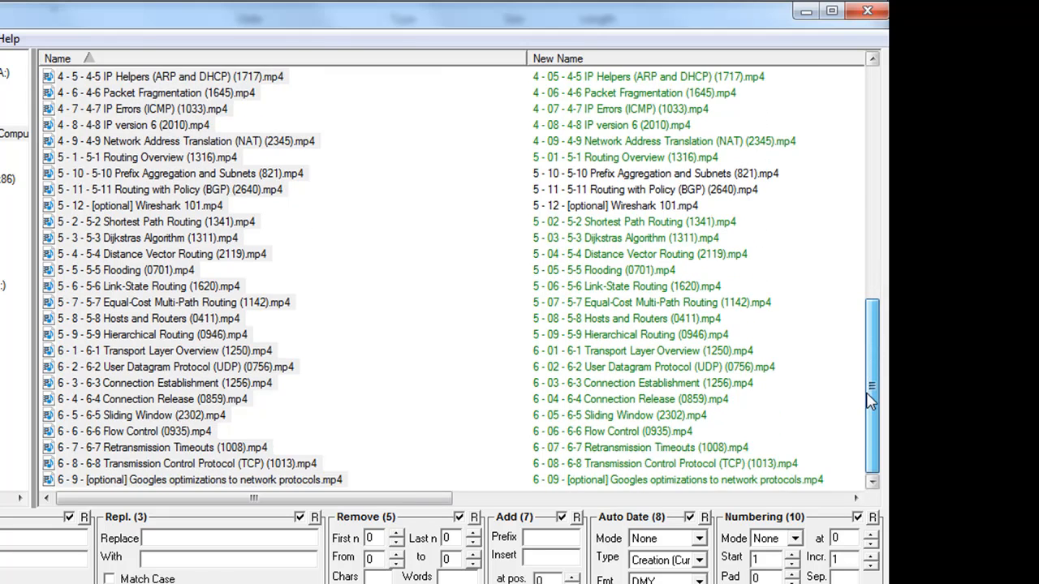
key(ctrl+r)
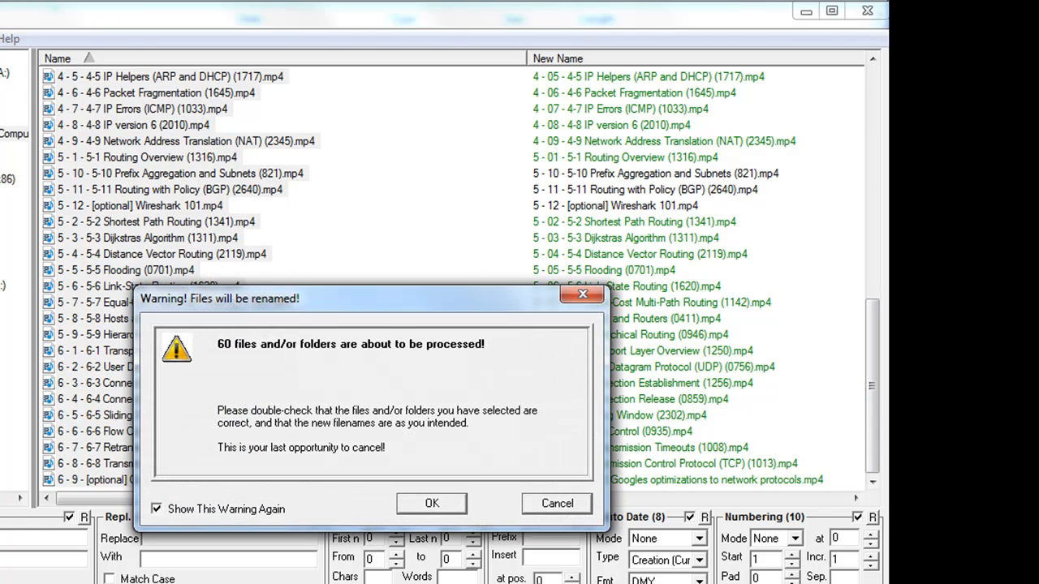
click(434, 507)
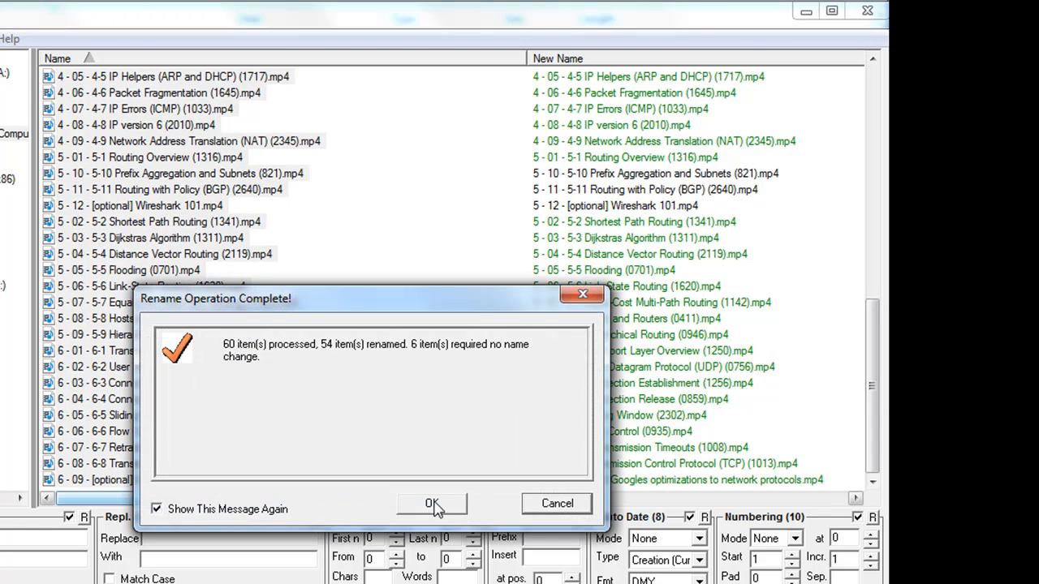
click(431, 505)
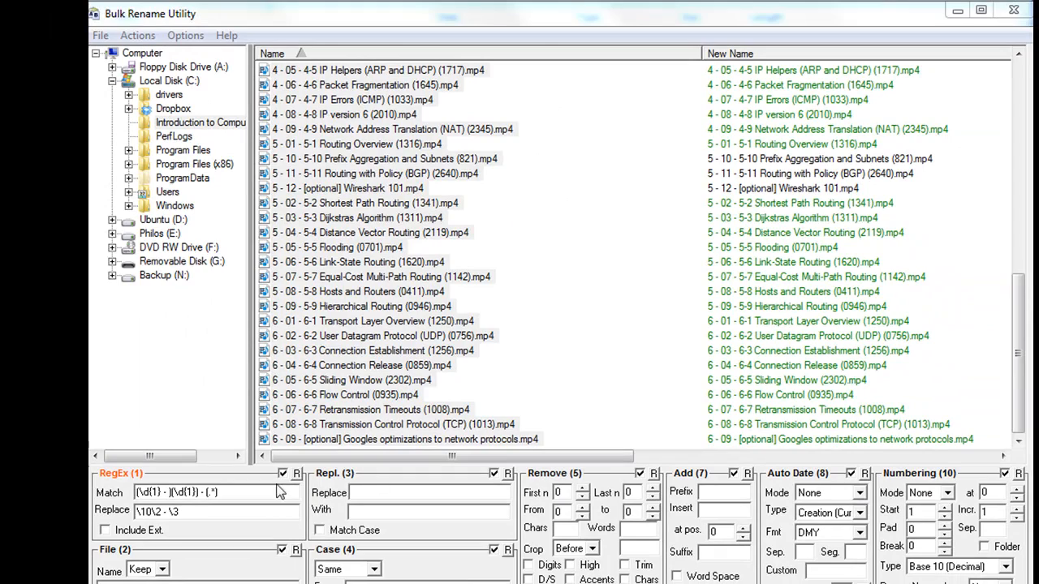
- Set the RegEx match to (.*\(\d+)(\d{2}\))$ and its replacement to \1_\2 to separate minutes from seconds
drag(232, 495, 131, 492)
text((.*\(\d+)(\d{2}\))$)
key(Tab)
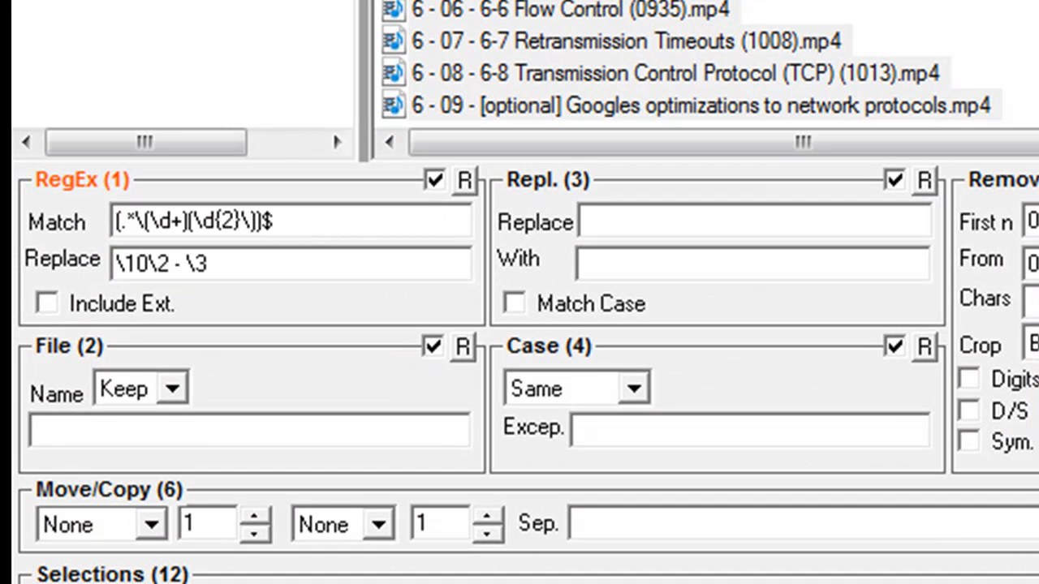
key(shift+Home)
text(\1_\2)
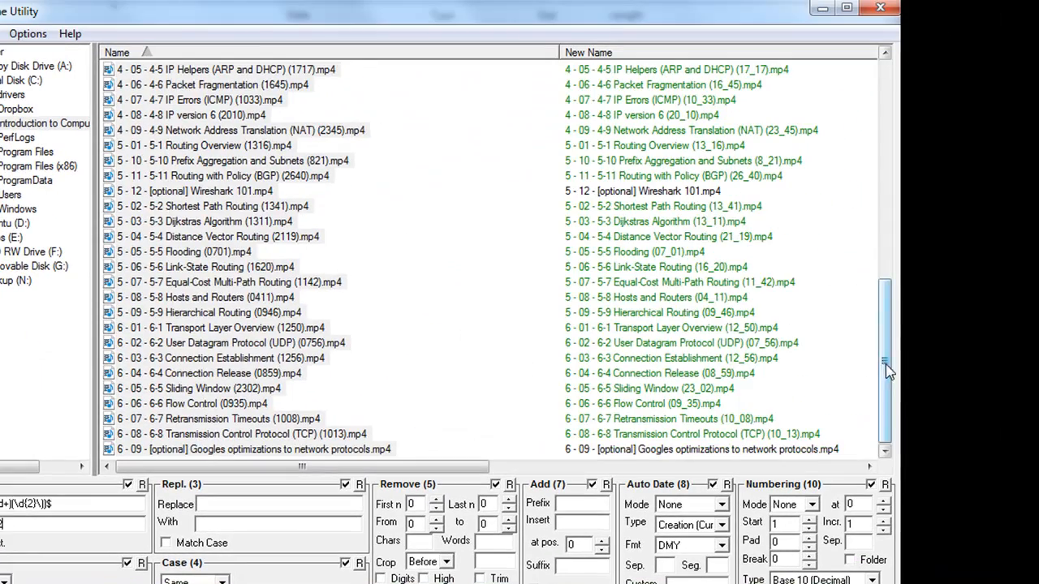
- Check the previewed names from the start of the list and rename the files with underscore-separated durations
drag(888, 369, 884, 147)
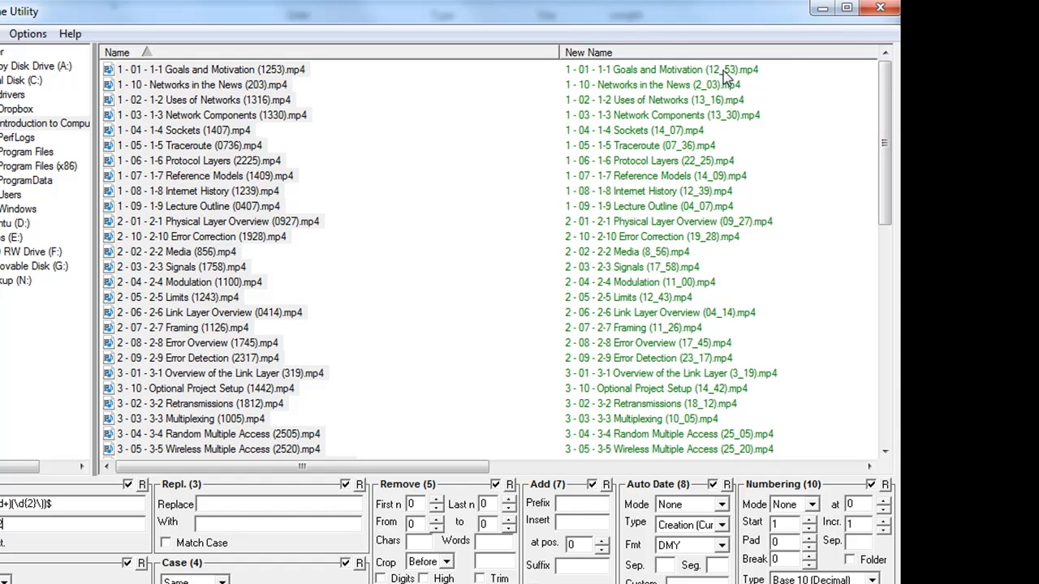
drag(885, 154, 863, 140)
click(515, 477)
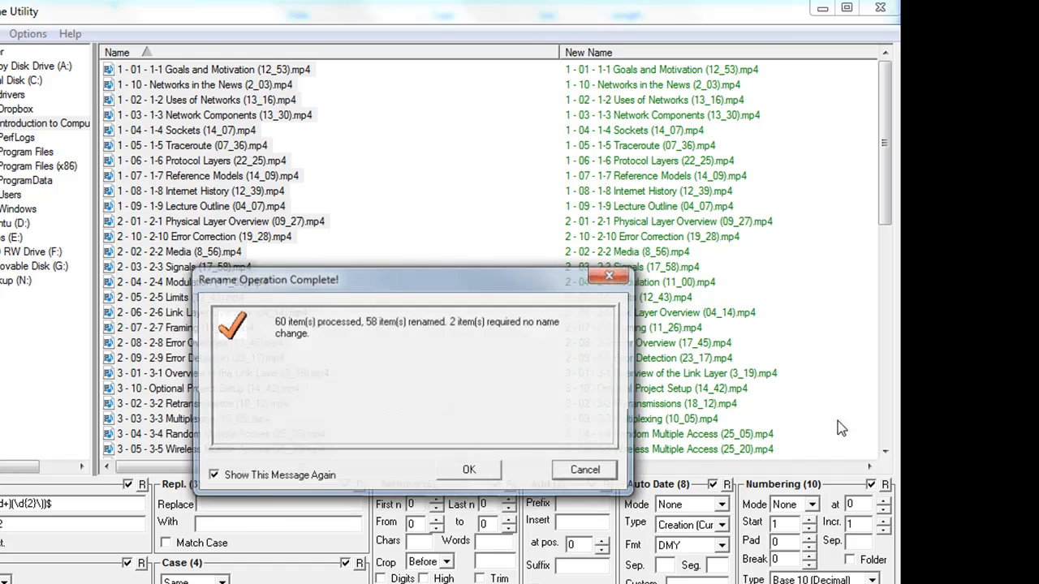